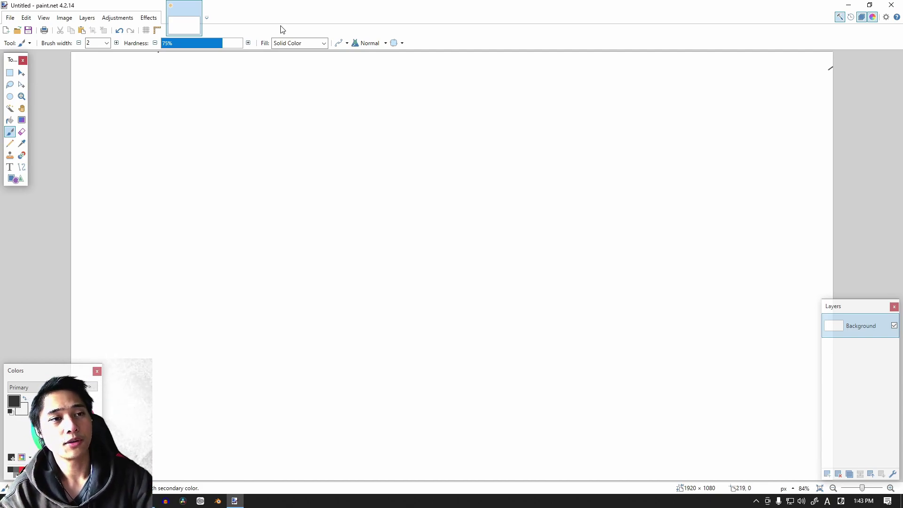
Step: Handwrite 'Sequences : Moments & Broadcast' at the top, with a small upward arrow under Moments
mouse_move(149, 80)
mouse_down()
mouse_move(135, 97)
mouse_move(161, 91)
mouse_move(176, 96)
mouse_move(175, 106)
mouse_move(189, 88)
mouse_up()
click(155, 93)
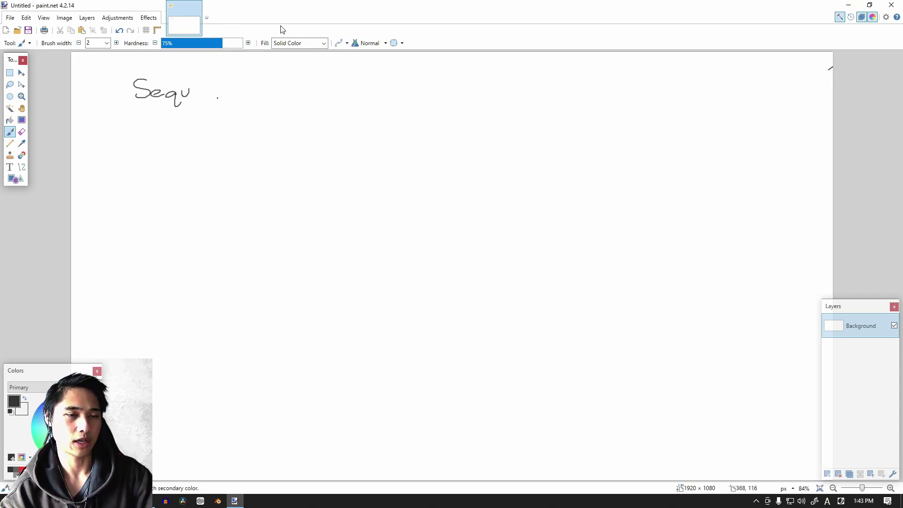
drag(193, 93, 230, 93)
mouse_move(234, 87)
mouse_down()
mouse_move(260, 85)
mouse_move(261, 99)
mouse_move(263, 84)
mouse_move(276, 100)
mouse_up()
mouse_move(281, 90)
mouse_down()
mouse_move(281, 97)
mouse_move(288, 87)
mouse_move(320, 95)
mouse_up()
mouse_move(313, 88)
mouse_down()
mouse_move(324, 86)
mouse_move(325, 97)
mouse_move(394, 87)
mouse_move(452, 96)
mouse_up()
drag(448, 89, 455, 88)
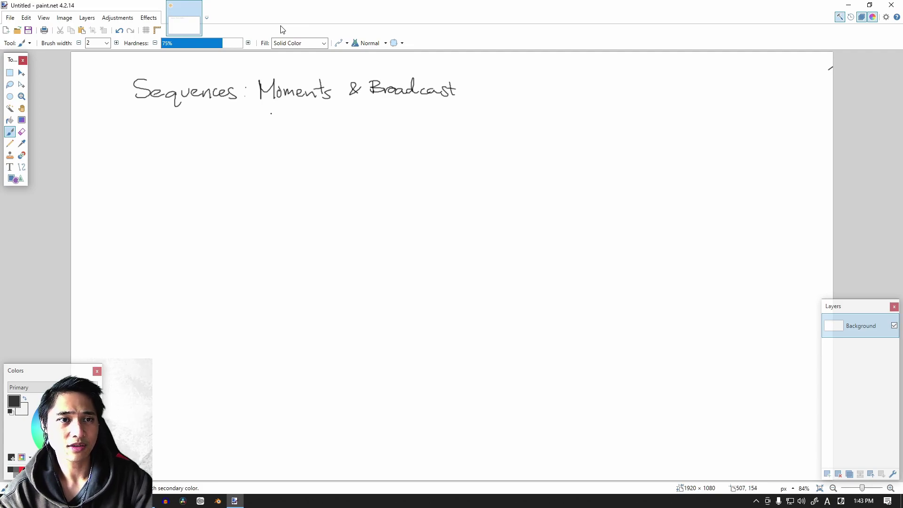
mouse_move(280, 107)
mouse_down()
mouse_move(268, 115)
mouse_move(281, 111)
mouse_up()
click(284, 112)
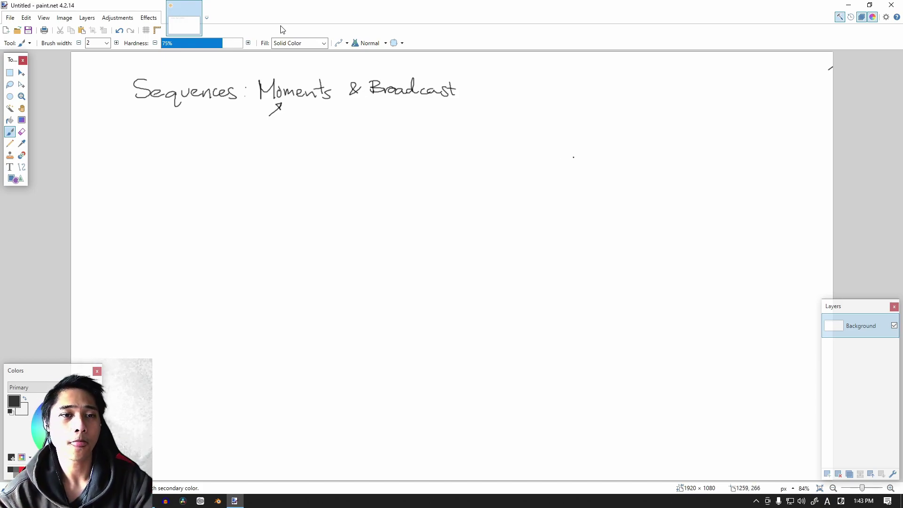
Step: Draw an upward arrow beneath 'Broadcast' in the heading
drag(414, 124, 408, 108)
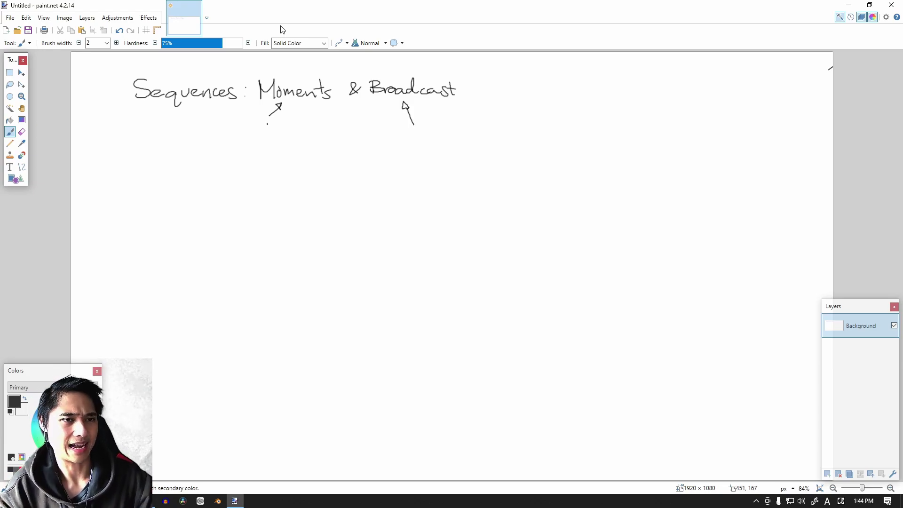
click(169, 196)
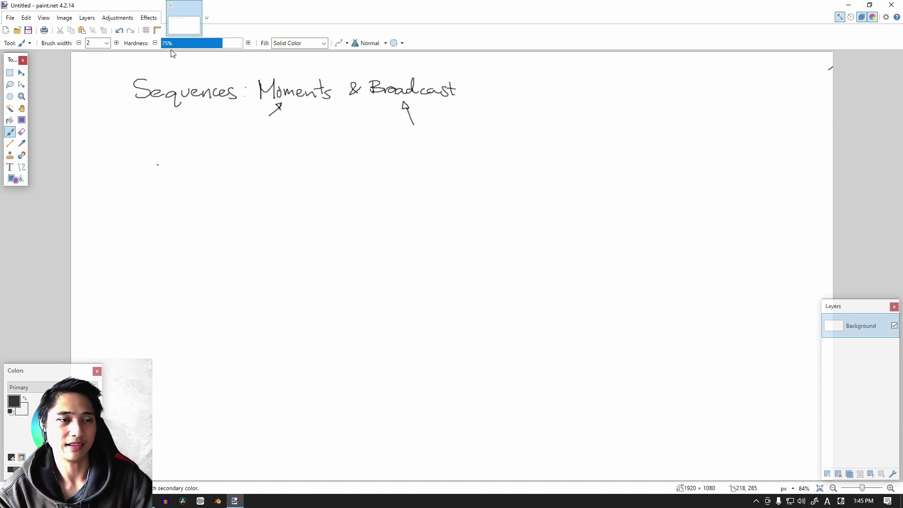
Step: Write 'Units' with the entries Atk, Def and Acc, plus a dash after Acc
mouse_move(156, 149)
mouse_down()
mouse_move(169, 147)
mouse_move(181, 168)
mouse_up()
mouse_move(186, 163)
mouse_down()
mouse_move(177, 162)
mouse_move(217, 166)
mouse_up()
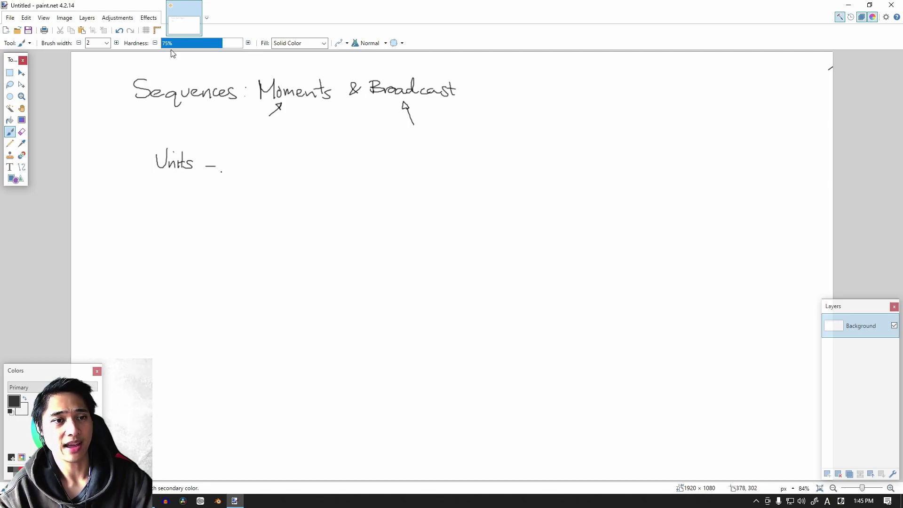
drag(221, 171, 243, 170)
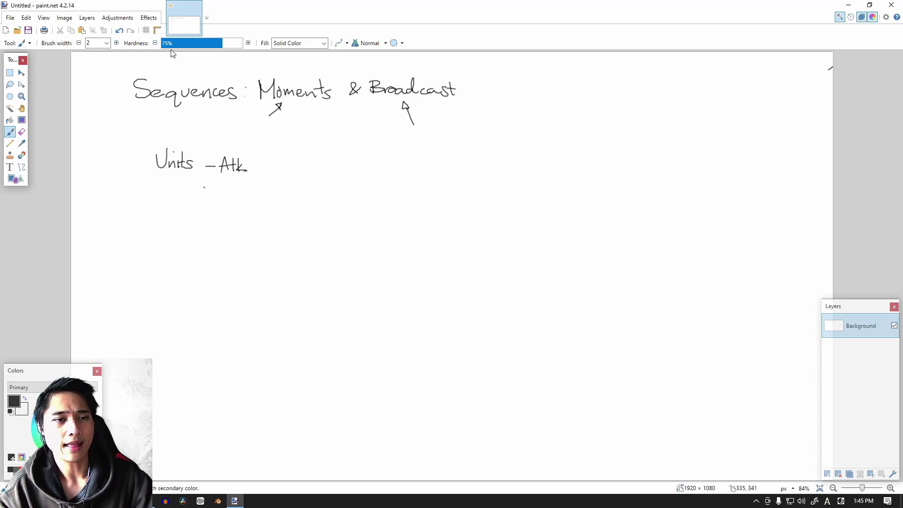
mouse_move(219, 180)
mouse_down()
mouse_move(218, 190)
mouse_move(240, 197)
mouse_up()
mouse_move(234, 190)
mouse_down()
mouse_move(244, 190)
mouse_move(215, 207)
mouse_up()
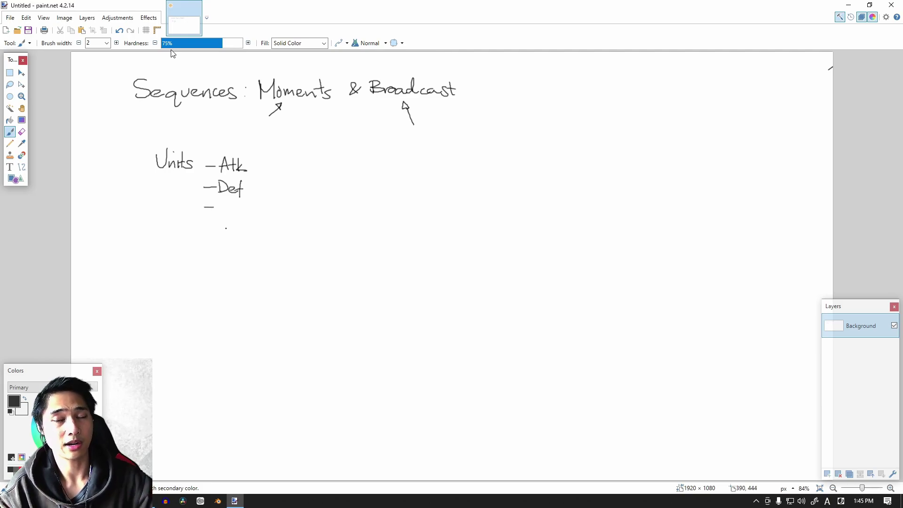
mouse_move(223, 200)
mouse_down()
mouse_move(217, 214)
mouse_move(227, 214)
mouse_up()
drag(218, 210, 246, 214)
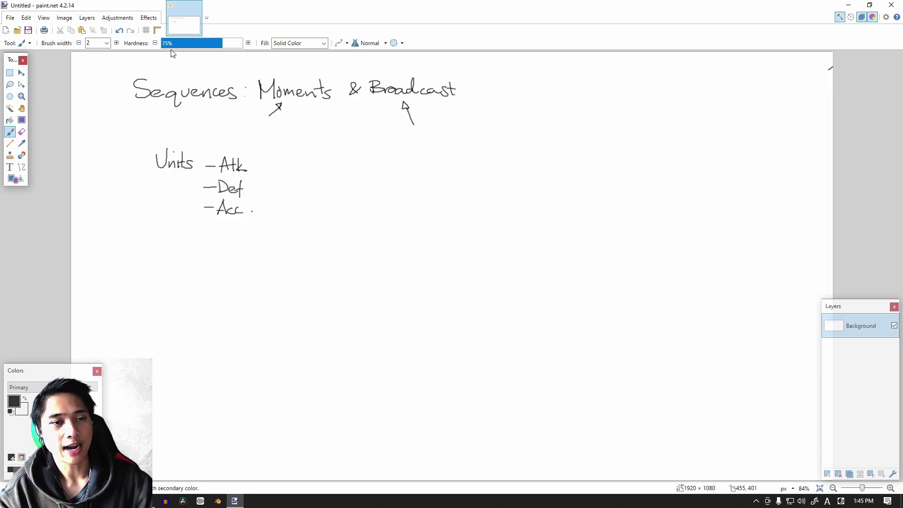
drag(251, 211, 286, 214)
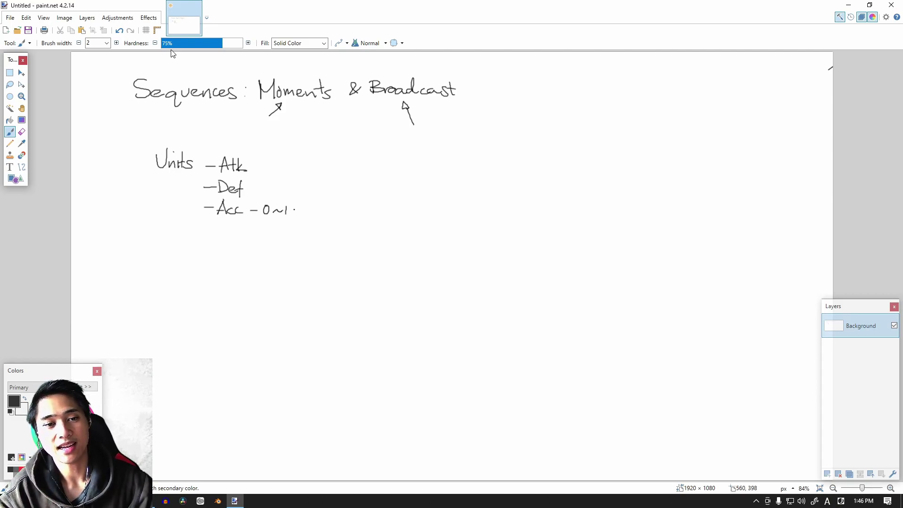
Step: After 0~1, add an arrow to '%' and write the example '0.3 = 30%'
drag(294, 210, 324, 207)
click(319, 207)
click(322, 214)
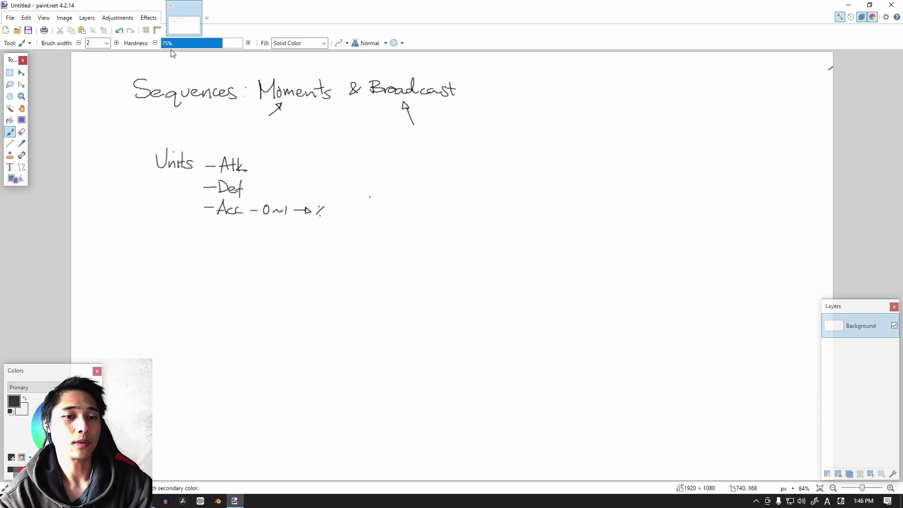
mouse_move(341, 206)
mouse_down()
mouse_move(351, 214)
mouse_move(384, 207)
mouse_up()
click(346, 211)
click(370, 205)
click(385, 218)
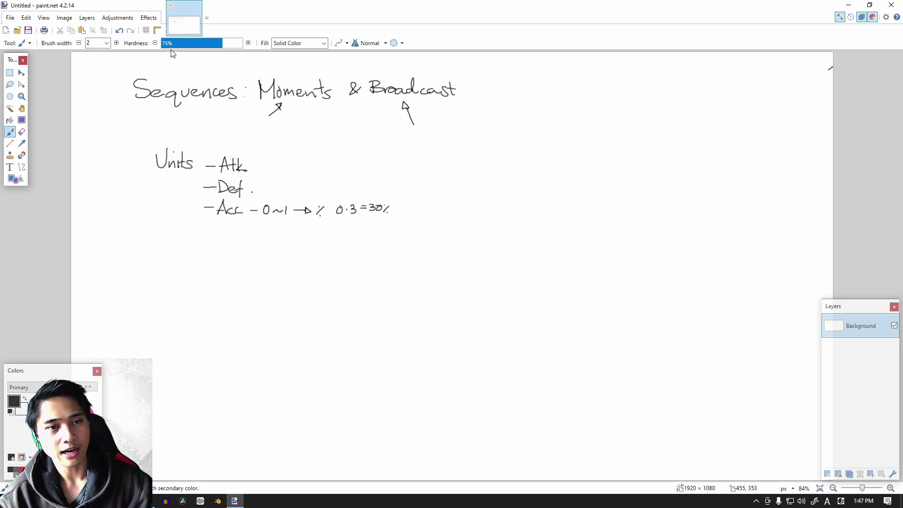
Step: Add dashes after Def and Atk, undoing a stray dot near Acc
drag(251, 192, 260, 192)
click(249, 211)
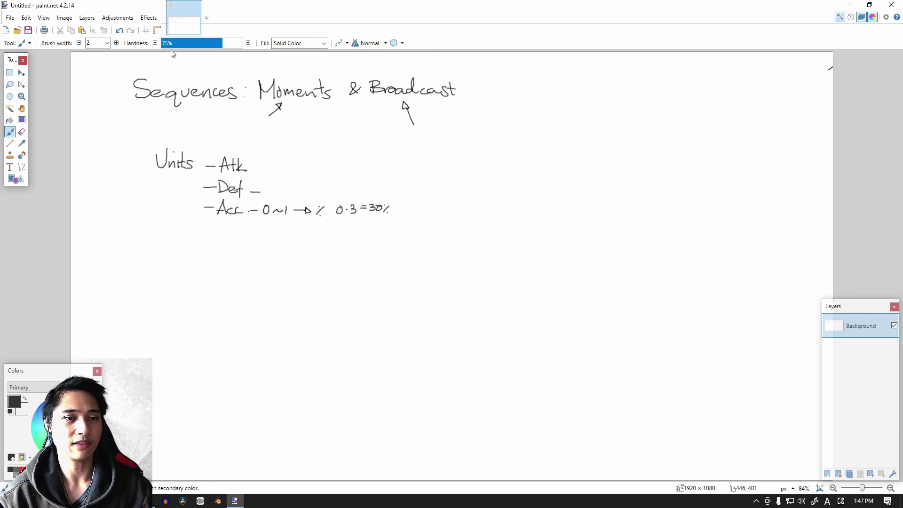
key(ctrl+z)
drag(252, 168, 262, 168)
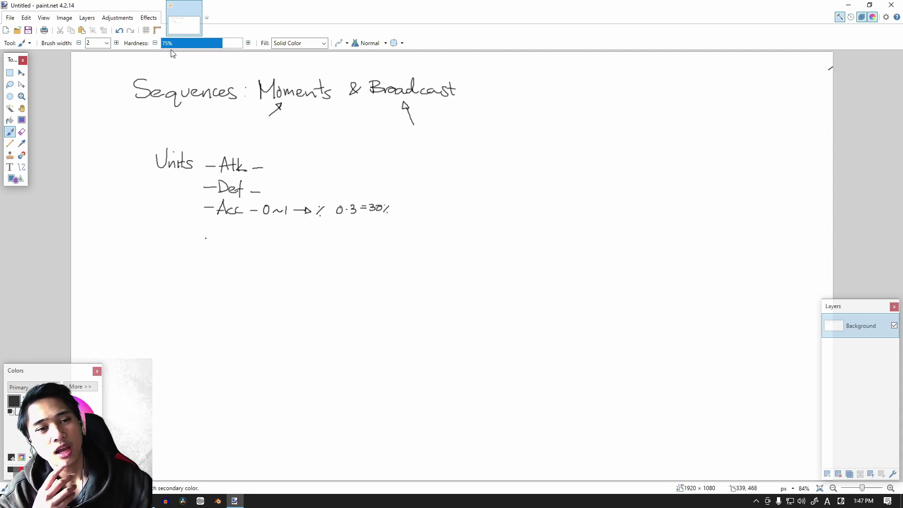
Step: Mark Acc with a star and start a dashed 'Function' entry below the list
drag(195, 256, 208, 256)
mouse_move(198, 210)
mouse_down()
mouse_move(188, 211)
mouse_move(195, 208)
mouse_up()
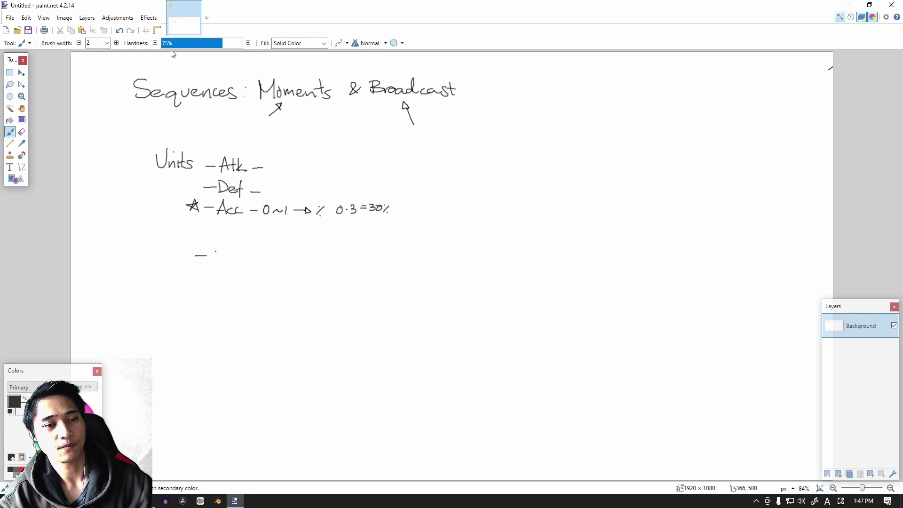
mouse_move(213, 249)
mouse_down()
mouse_move(224, 263)
mouse_move(245, 263)
mouse_up()
click(243, 257)
drag(240, 257, 254, 258)
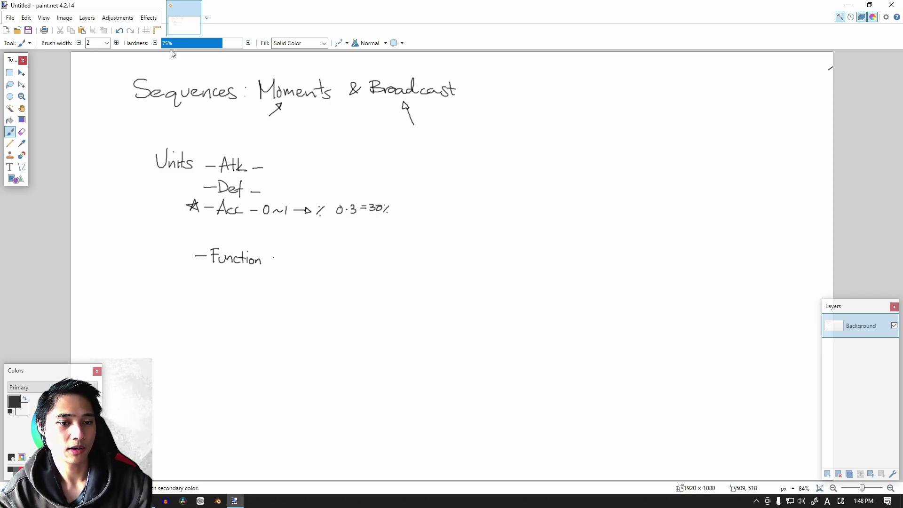
Step: Write 'CheckHit()' with the condition 'If Random(1) >' beneath it
mouse_move(281, 256)
mouse_down()
mouse_move(280, 263)
mouse_move(305, 264)
mouse_up()
mouse_move(309, 252)
mouse_down()
mouse_move(310, 264)
mouse_move(324, 265)
mouse_up()
mouse_move(329, 252)
mouse_down()
mouse_move(328, 264)
mouse_move(341, 266)
mouse_up()
click(325, 268)
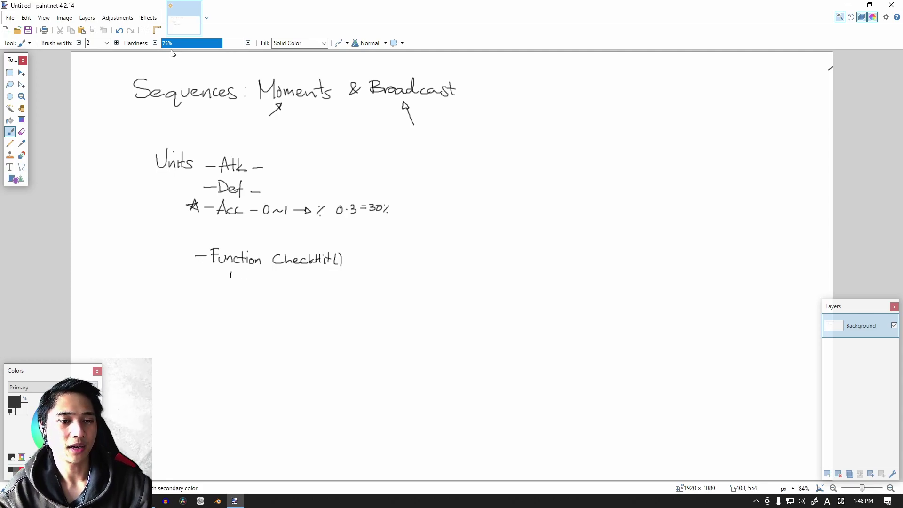
mouse_move(230, 271)
mouse_down()
mouse_move(263, 270)
mouse_move(303, 281)
mouse_up()
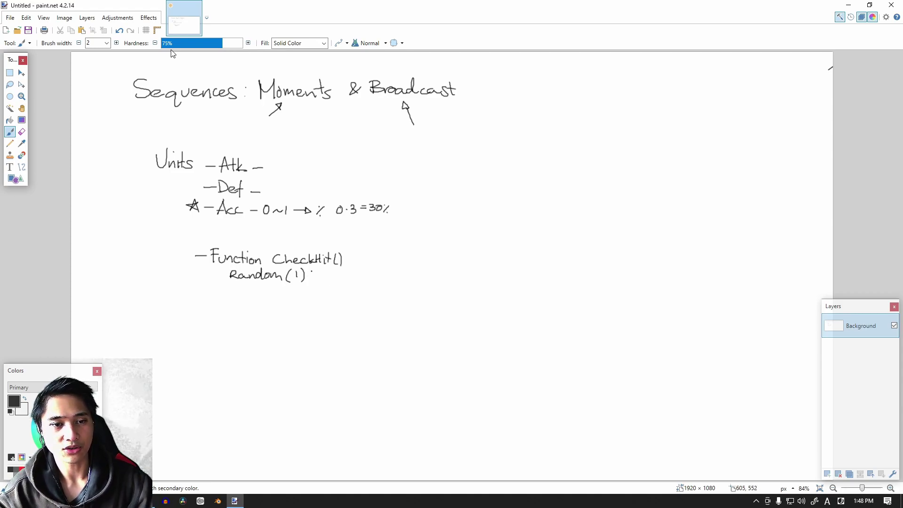
drag(310, 271, 309, 279)
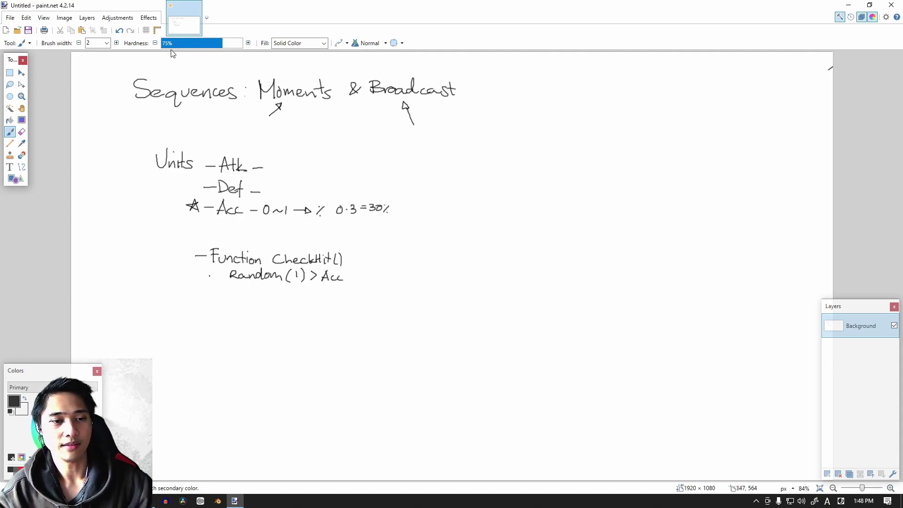
mouse_move(217, 270)
mouse_down()
mouse_move(218, 279)
mouse_move(242, 289)
mouse_up()
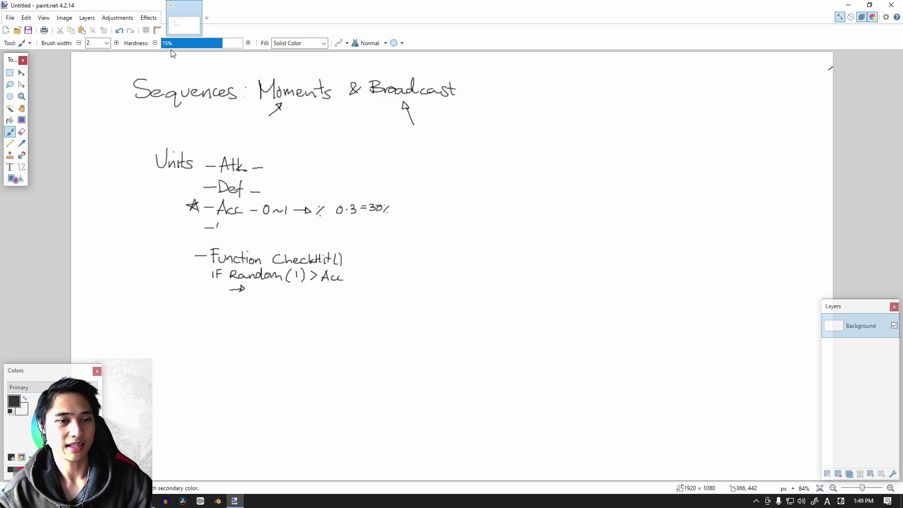
Step: Write the stat 'AttackWillHit = F' under the Acc line
mouse_move(217, 224)
mouse_down()
mouse_move(227, 233)
mouse_move(268, 221)
mouse_move(273, 233)
mouse_up()
drag(278, 221, 277, 232)
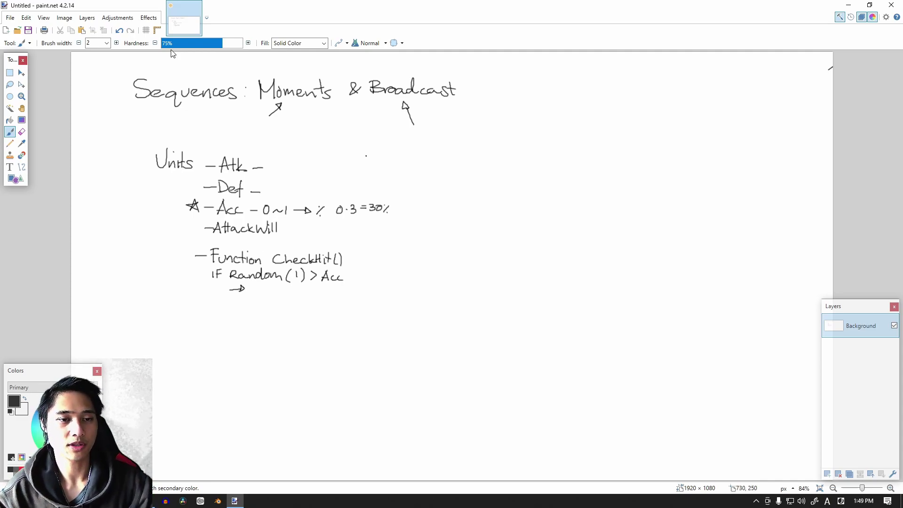
drag(279, 222, 285, 234)
drag(280, 229, 291, 233)
drag(290, 226, 309, 236)
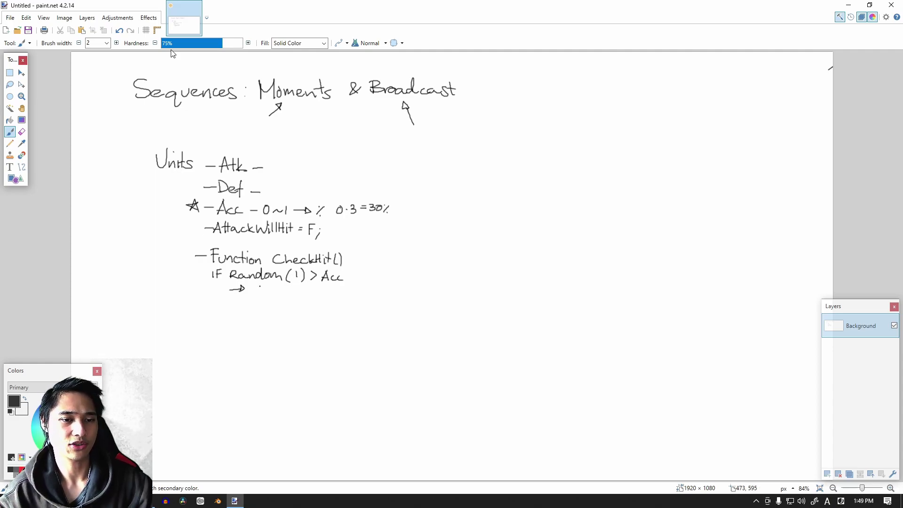
Step: Write 'AtkWillHit = T' after the arrow and an 'else AtkWillHit = F' line below
mouse_move(246, 297)
mouse_down()
mouse_move(272, 297)
mouse_move(285, 283)
mouse_move(292, 298)
mouse_move(309, 296)
mouse_up()
click(301, 294)
drag(305, 289, 331, 288)
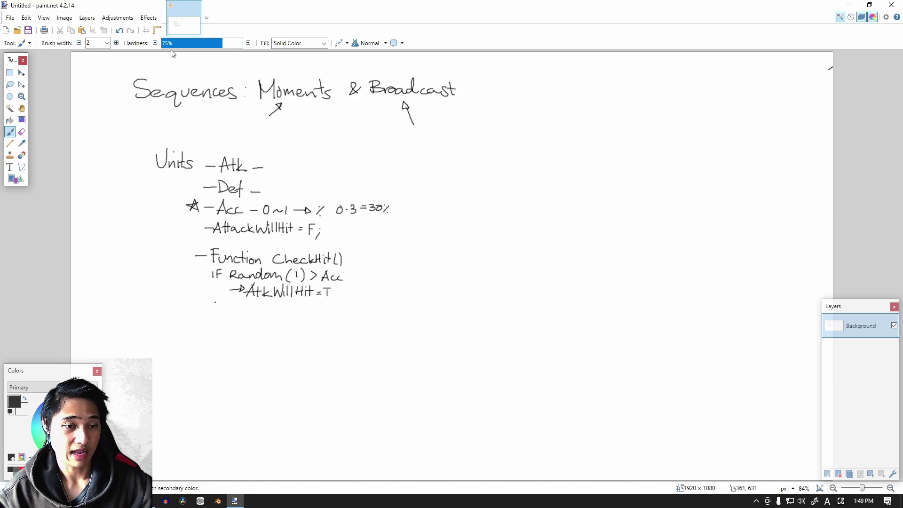
drag(210, 307, 303, 310)
drag(306, 302, 318, 313)
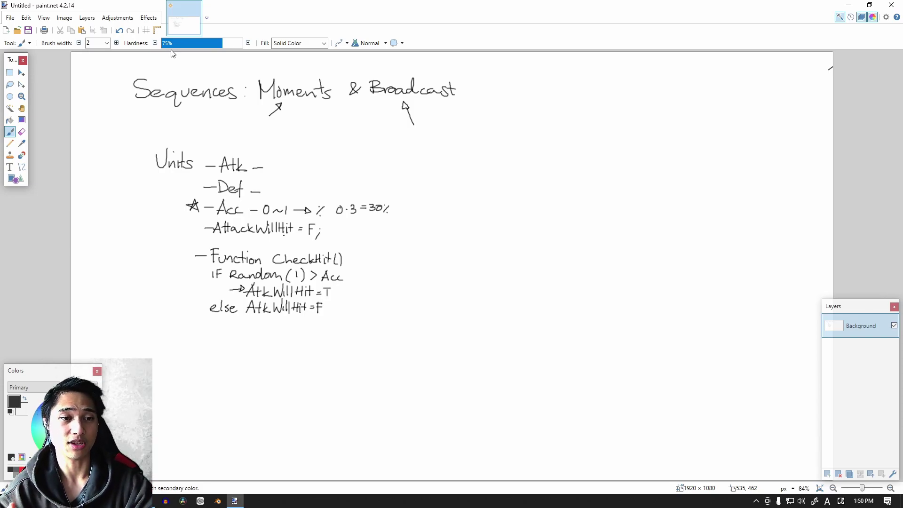
Step: Write the entry '— Hurt (amount)' below the else line
drag(181, 350, 230, 358)
click(185, 363)
drag(226, 349, 233, 349)
click(218, 373)
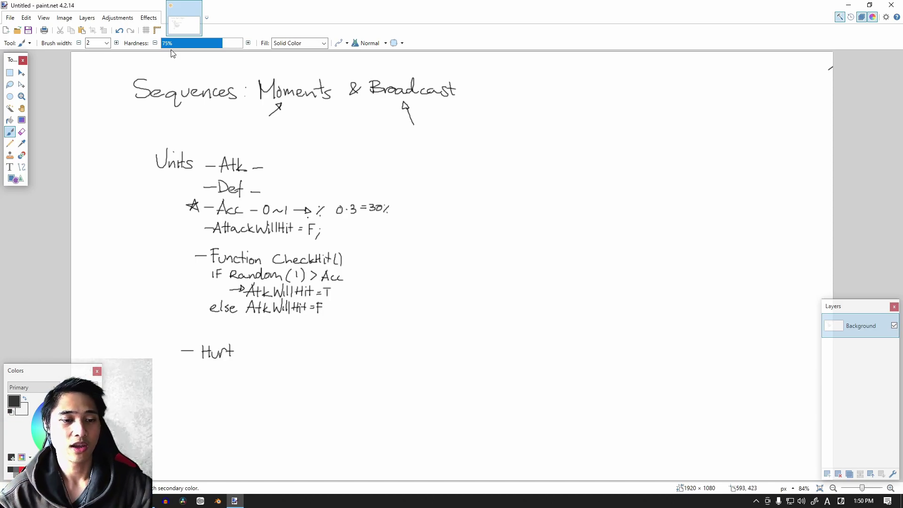
mouse_move(245, 342)
mouse_down()
mouse_move(241, 363)
mouse_move(258, 358)
mouse_up()
drag(259, 357, 288, 356)
drag(289, 349, 298, 363)
Step: Add a dash and a small triangle marker for a new stat line under AttackWillHit
click(202, 240)
drag(205, 240, 214, 240)
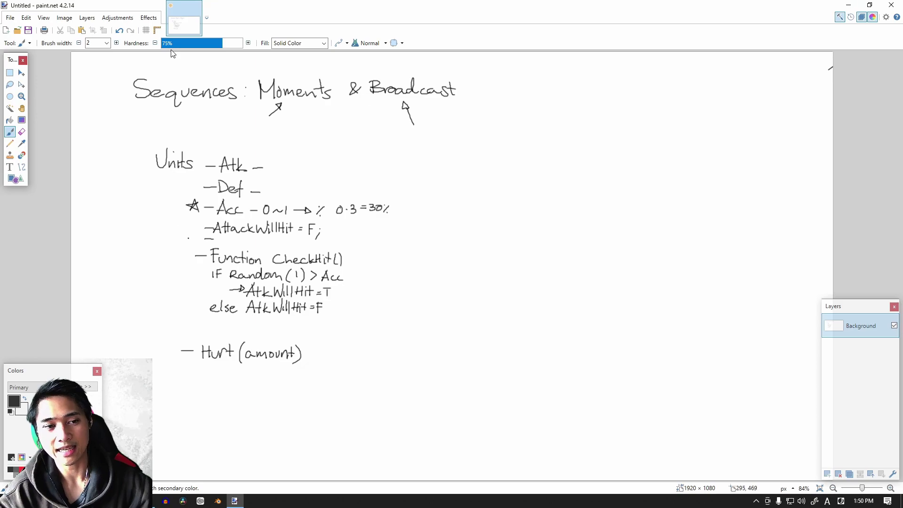
click(191, 237)
drag(190, 233, 194, 241)
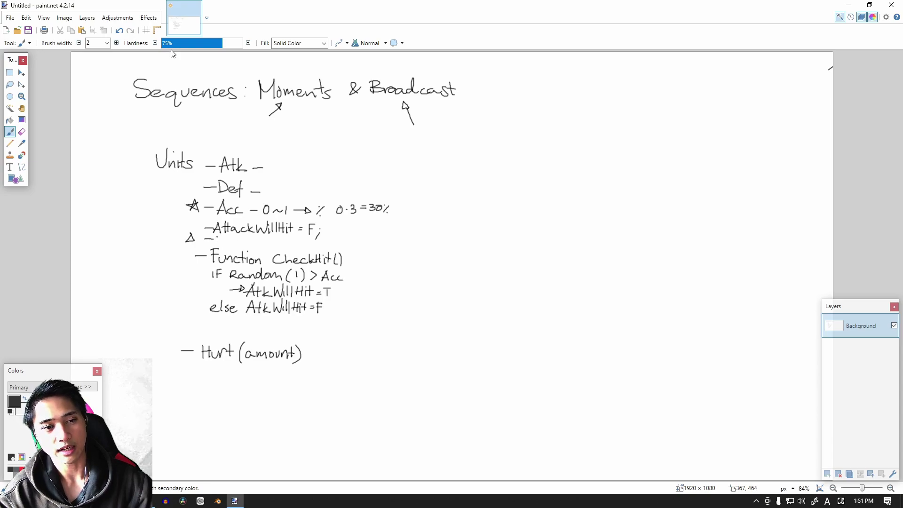
Step: Write 'IncomingDam' on the triangle-marked line and begin 'Current' under Hurt (amount)
drag(219, 238, 280, 240)
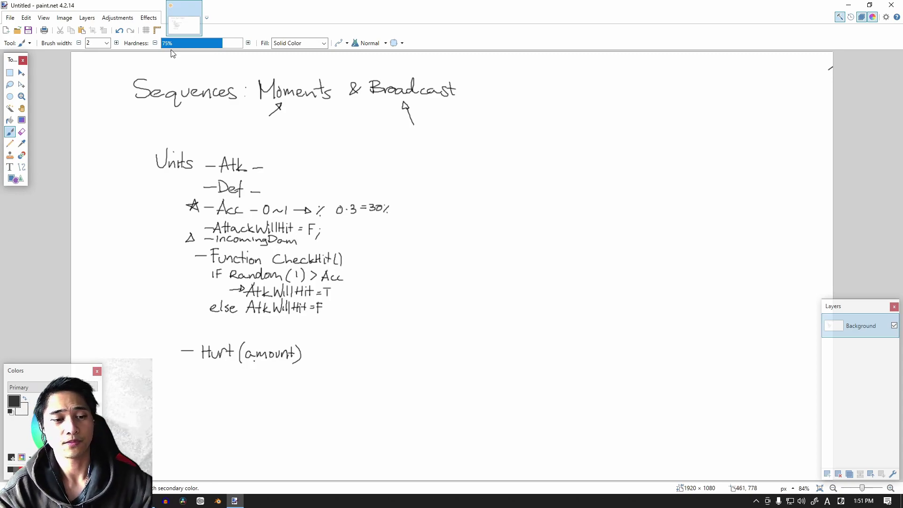
click(260, 323)
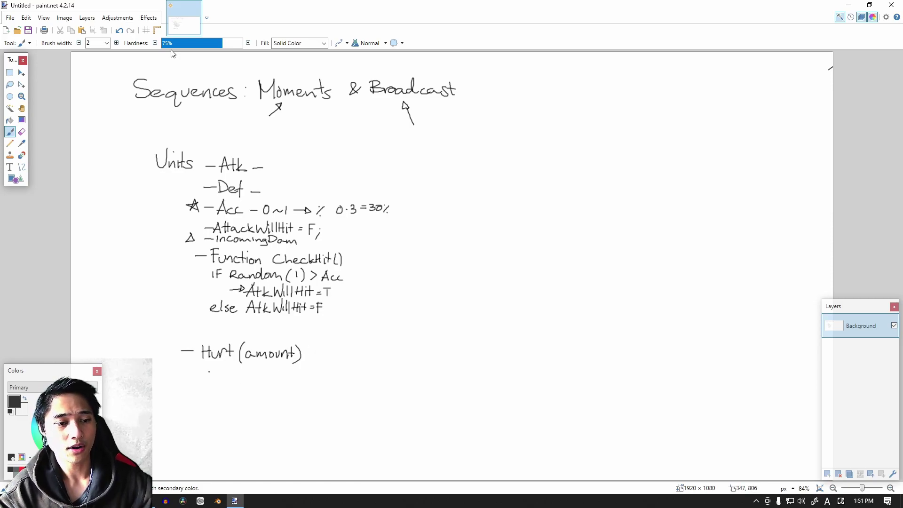
mouse_move(215, 372)
mouse_down()
mouse_move(215, 384)
mouse_move(251, 379)
mouse_move(270, 389)
mouse_move(274, 381)
mouse_up()
Step: Complete the Hurt body line as 'CurrentHp -= (incomingDmg - Def);'
click(280, 382)
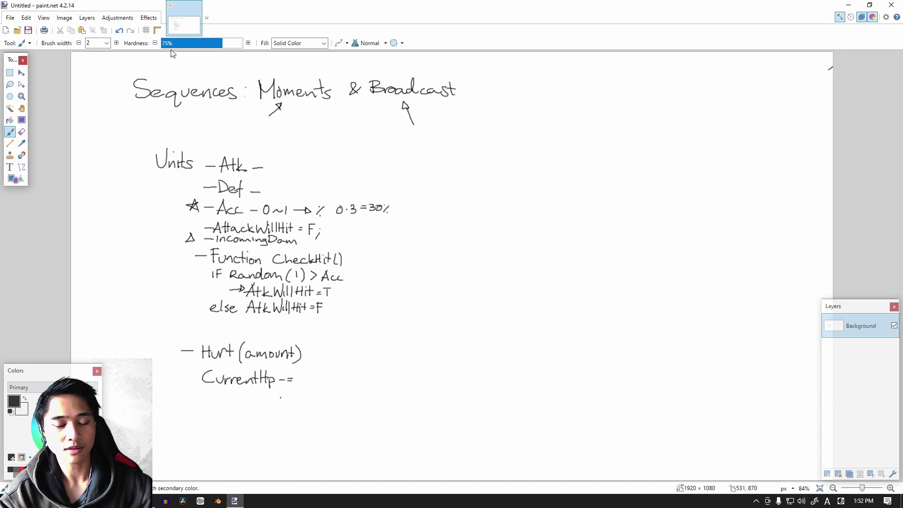
click(260, 200)
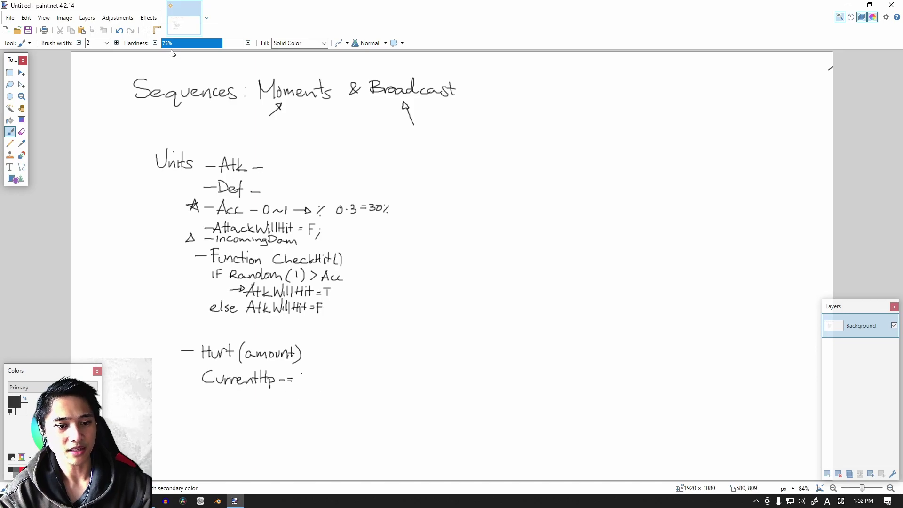
mouse_move(297, 376)
mouse_down()
mouse_move(297, 384)
mouse_move(333, 377)
mouse_move(339, 388)
mouse_move(341, 378)
mouse_move(363, 388)
mouse_move(406, 373)
mouse_up()
click(324, 371)
click(352, 375)
click(376, 371)
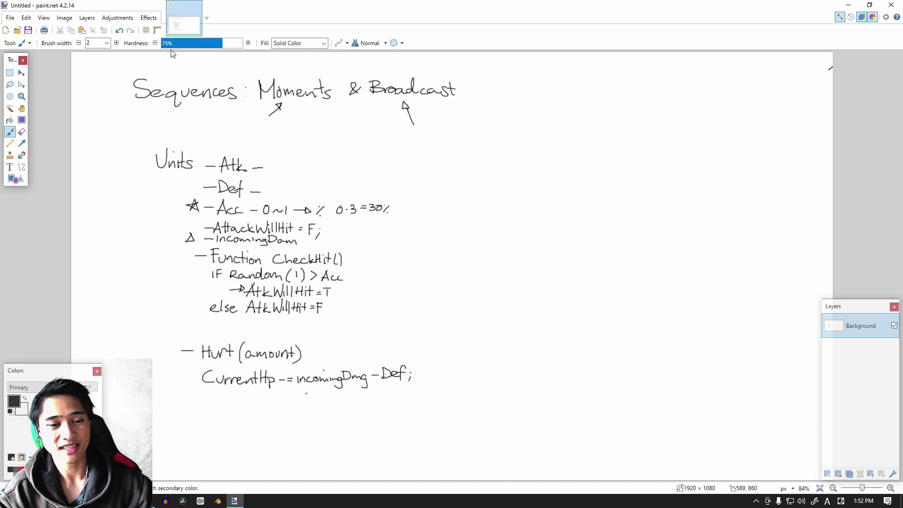
drag(297, 374, 295, 390)
drag(405, 364, 401, 386)
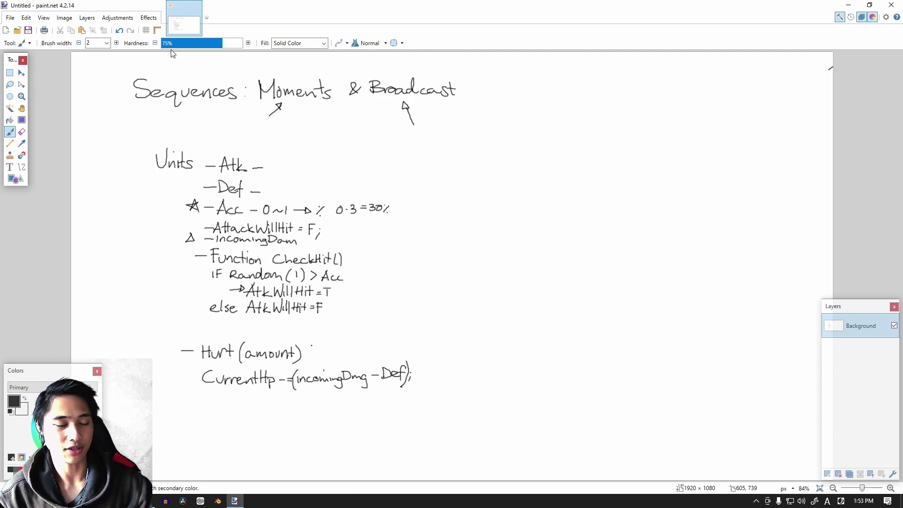
Step: Undo the parentheses and redraw brackets around 'incomingDmg - Def'
key(ctrl+z)
key(ctrl+z)
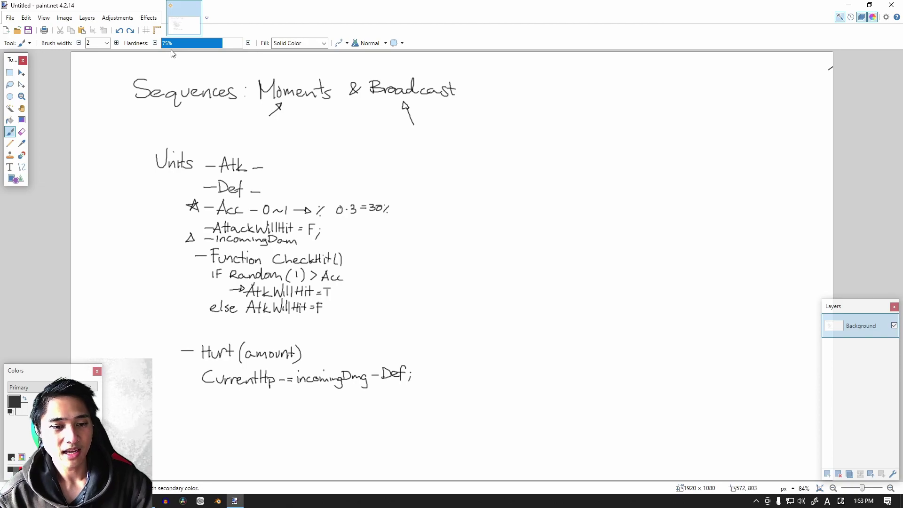
drag(295, 370, 300, 390)
mouse_move(408, 364)
mouse_down()
mouse_move(417, 364)
mouse_move(413, 387)
mouse_up()
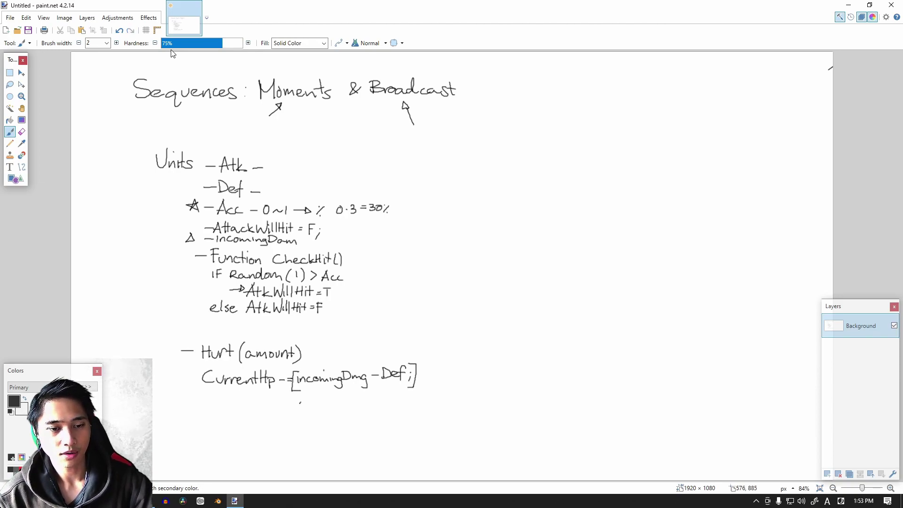
Step: Add an arrow and 'Min(incomingDmg - Def, 0);' below, striking Min and correcting it to Max
drag(300, 403, 307, 420)
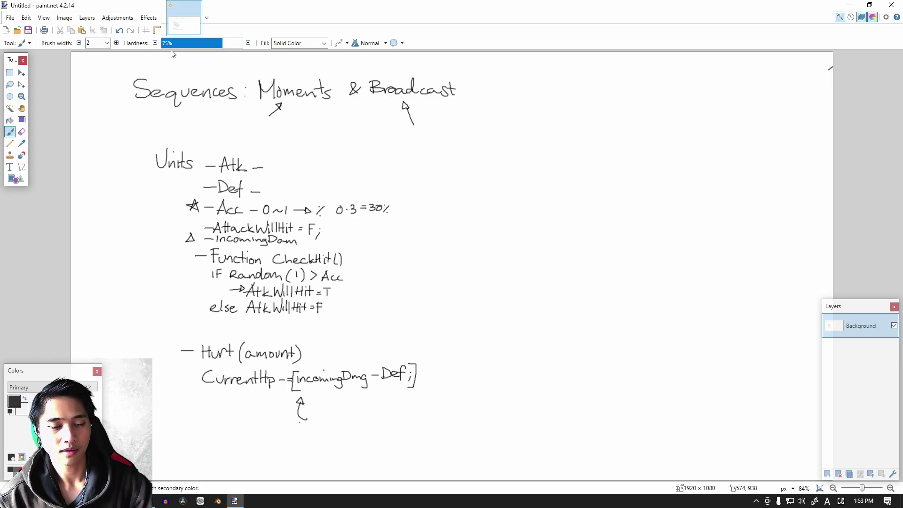
drag(311, 422, 331, 421)
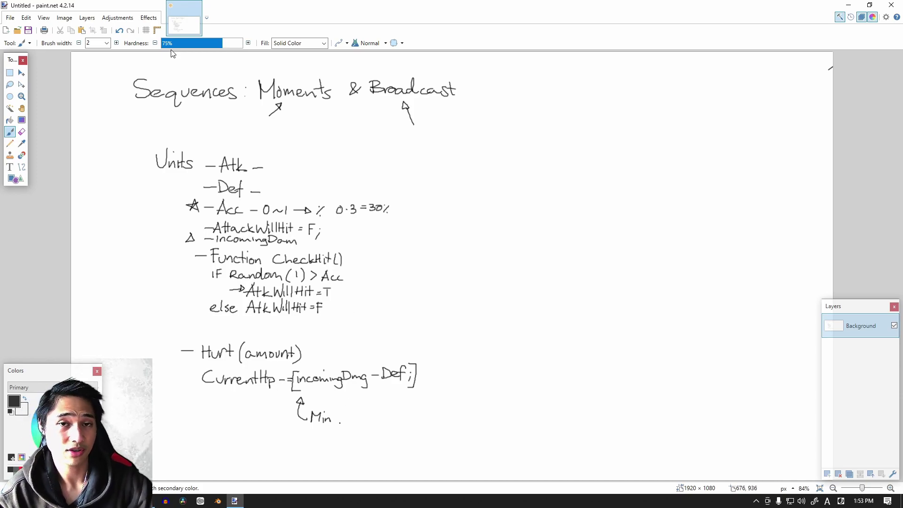
mouse_move(341, 409)
mouse_down()
mouse_move(337, 426)
mouse_move(393, 420)
mouse_move(388, 430)
mouse_move(401, 416)
mouse_move(417, 416)
mouse_move(413, 428)
mouse_move(450, 428)
mouse_move(470, 415)
mouse_move(476, 430)
mouse_up()
click(405, 418)
click(420, 421)
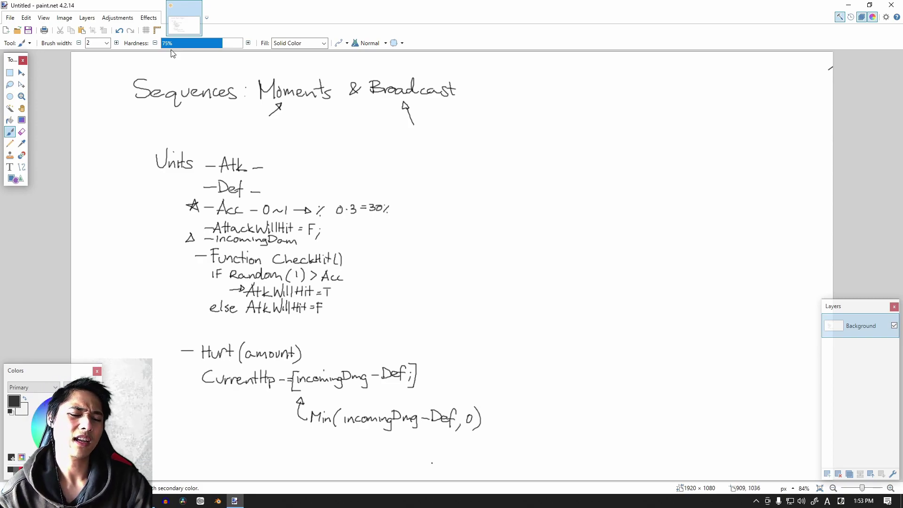
mouse_move(312, 392)
mouse_down()
mouse_move(326, 403)
mouse_move(310, 419)
mouse_up()
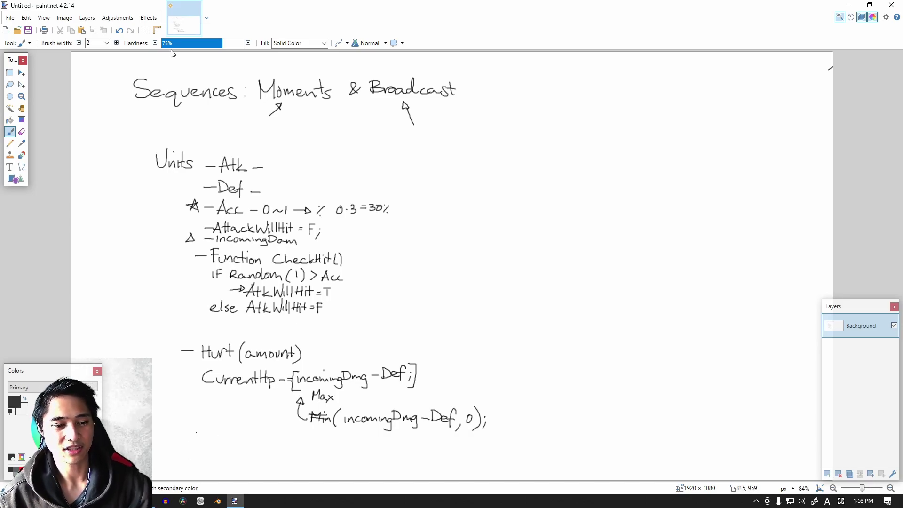
Step: Circle Max with an arrow to a new line reading 'If (incomingDmg - Def) < 0'
drag(205, 428, 200, 449)
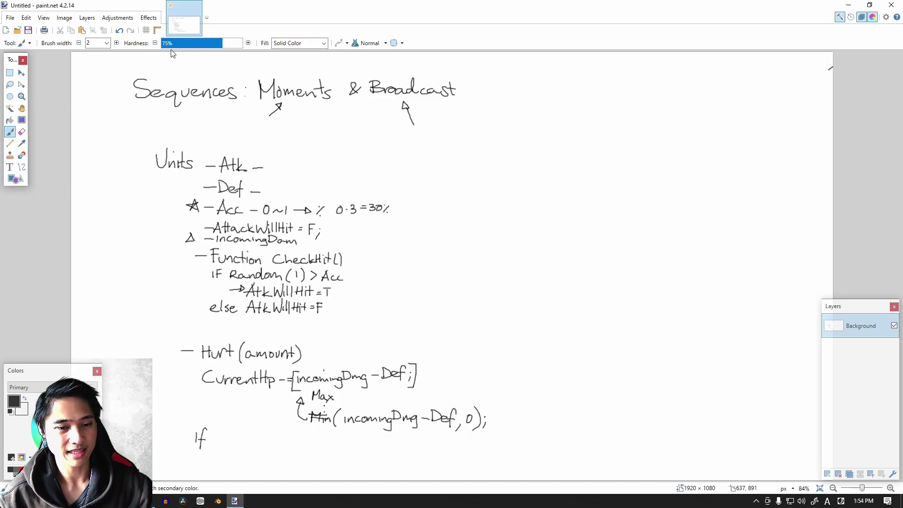
mouse_move(330, 390)
mouse_down()
mouse_move(335, 401)
mouse_move(325, 389)
mouse_move(259, 393)
mouse_move(220, 422)
mouse_move(228, 417)
mouse_up()
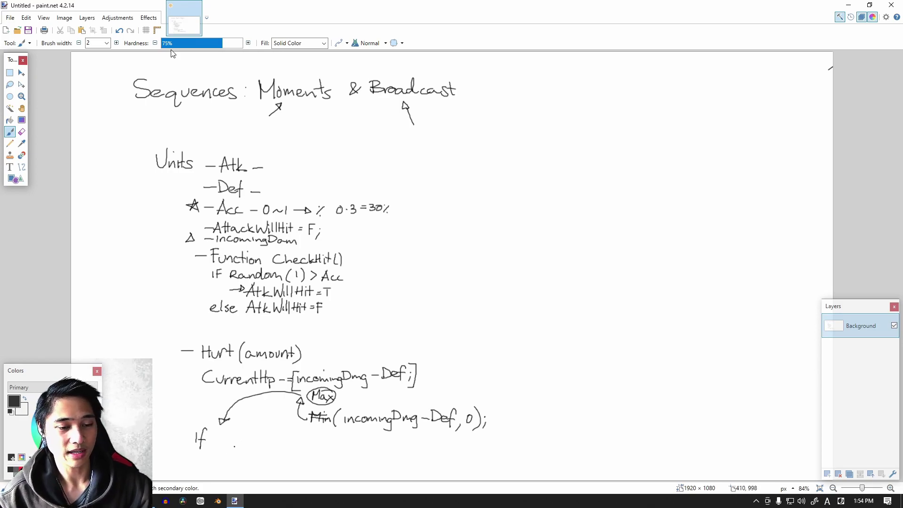
mouse_move(219, 440)
mouse_down()
mouse_move(264, 435)
mouse_move(256, 449)
mouse_move(268, 438)
mouse_move(285, 449)
mouse_move(310, 443)
mouse_up()
drag(309, 433, 326, 448)
drag(324, 439, 335, 446)
drag(217, 428, 213, 442)
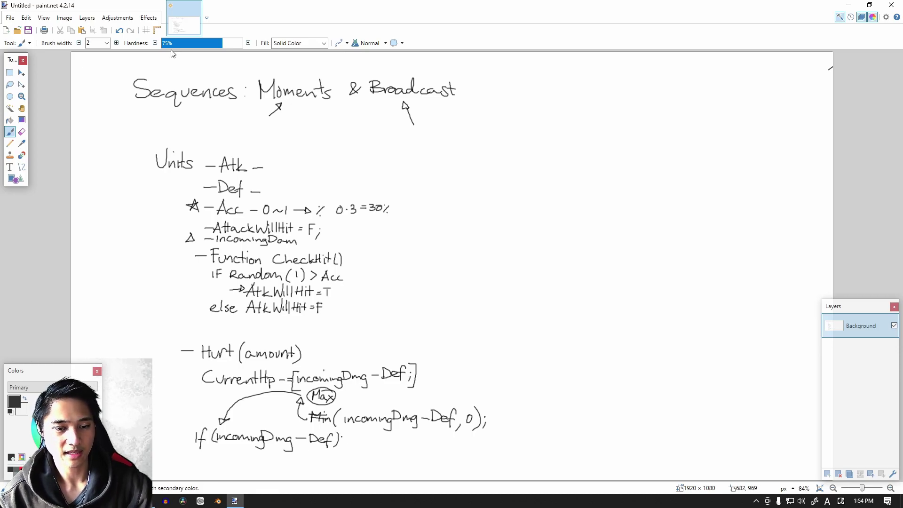
mouse_move(356, 435)
mouse_down()
mouse_move(353, 446)
mouse_move(356, 435)
mouse_up()
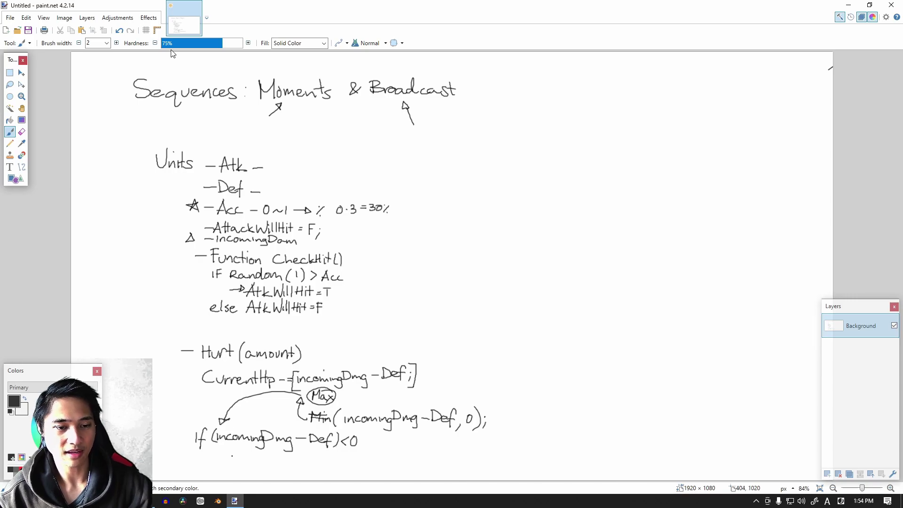
Step: Write 'CurrentHp = CurrentHp' beneath the If condition
mouse_move(233, 458)
mouse_down()
mouse_move(233, 467)
mouse_move(289, 462)
mouse_up()
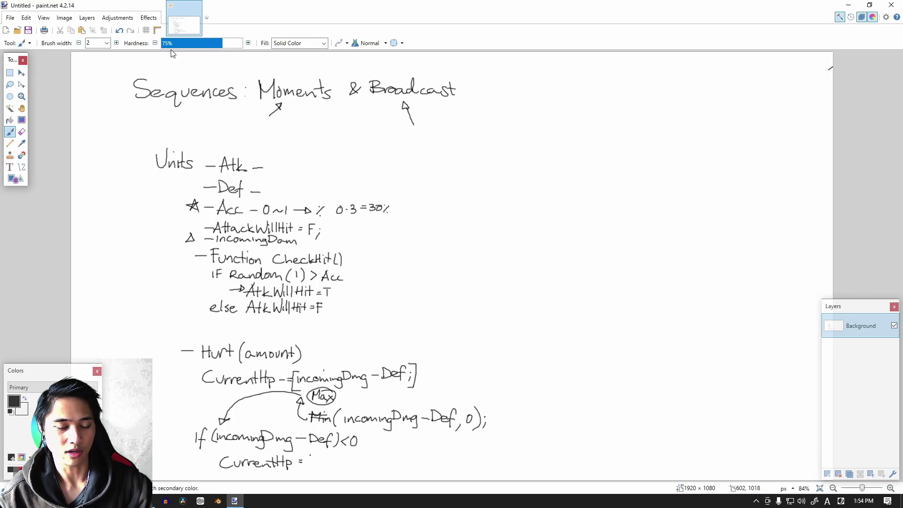
drag(314, 458, 316, 466)
drag(319, 460, 376, 462)
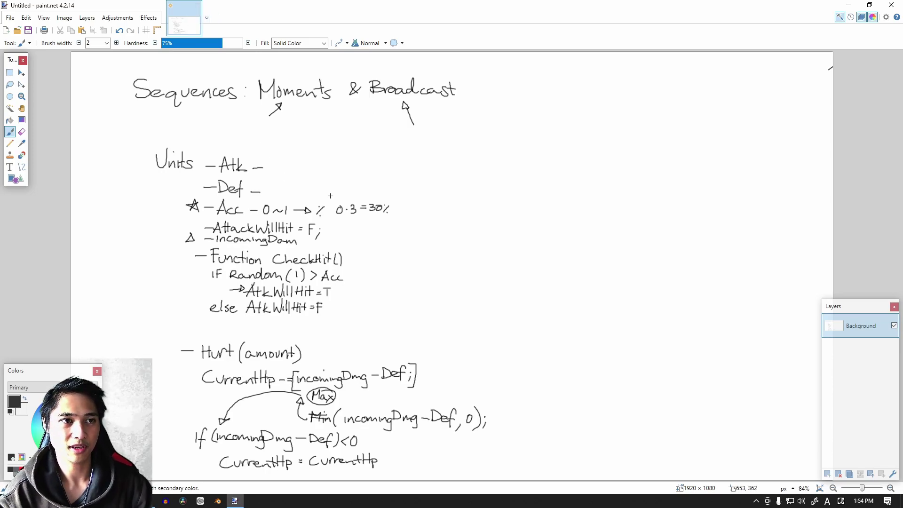
Step: Draw a curved arrow from the CurrentHp line and write 'else' at its end
click(386, 462)
mouse_move(386, 462)
mouse_down()
mouse_move(439, 440)
mouse_move(472, 451)
mouse_move(512, 442)
mouse_move(521, 453)
mouse_up()
click(461, 442)
Step: Write 'currentHp -= incomingDmg;' after the else
click(521, 448)
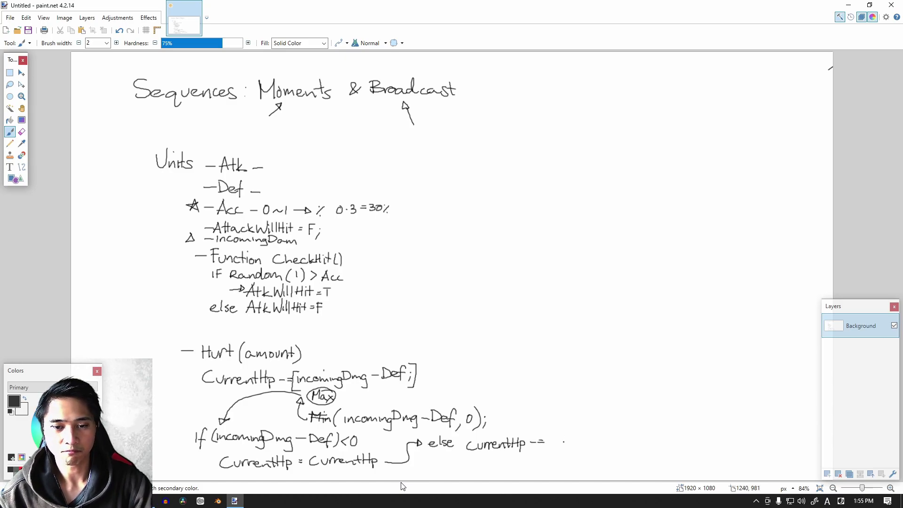
mouse_move(551, 445)
mouse_down()
mouse_move(596, 441)
mouse_move(594, 451)
mouse_move(577, 423)
mouse_move(596, 441)
mouse_up()
click(598, 432)
drag(595, 432, 629, 452)
click(631, 438)
click(614, 457)
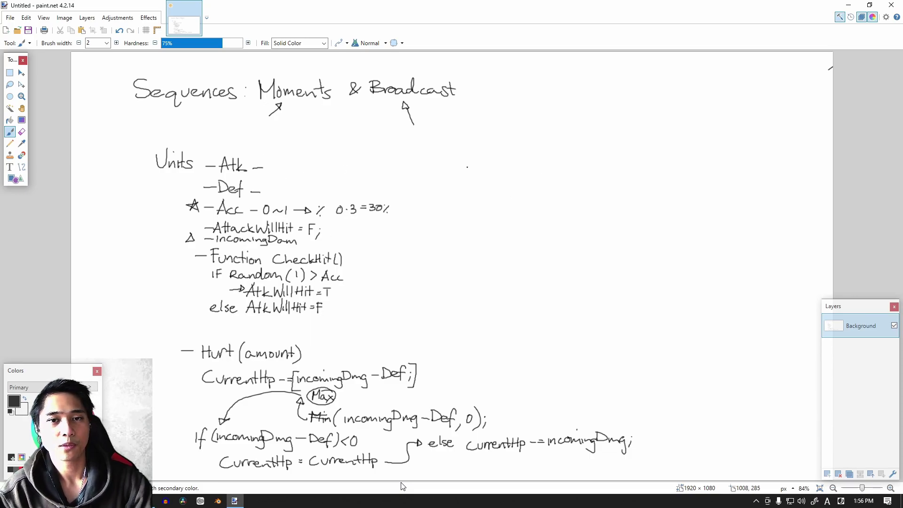
Step: Write 'Manager:' to the right of the Units notes
drag(469, 149, 481, 168)
click(482, 163)
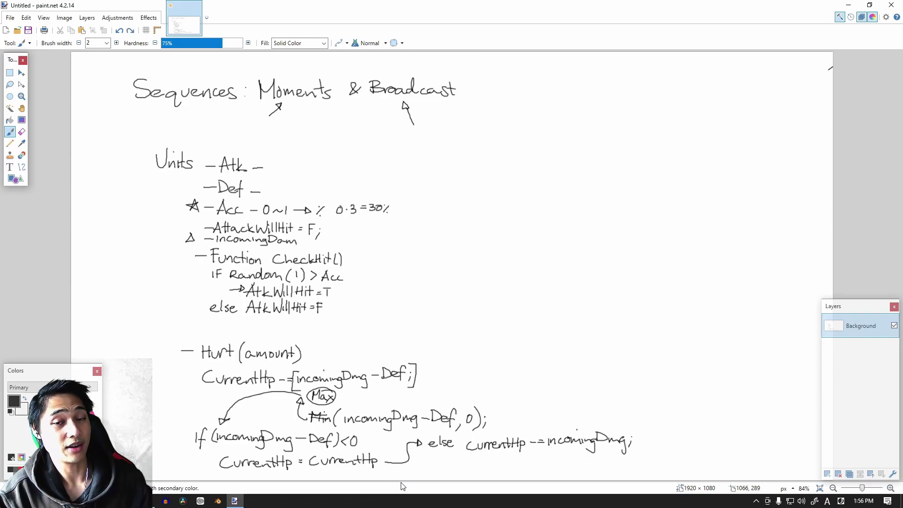
mouse_move(459, 165)
mouse_down()
mouse_move(466, 150)
mouse_move(473, 164)
mouse_move(506, 162)
mouse_move(508, 175)
mouse_move(524, 155)
mouse_up()
click(527, 155)
click(527, 160)
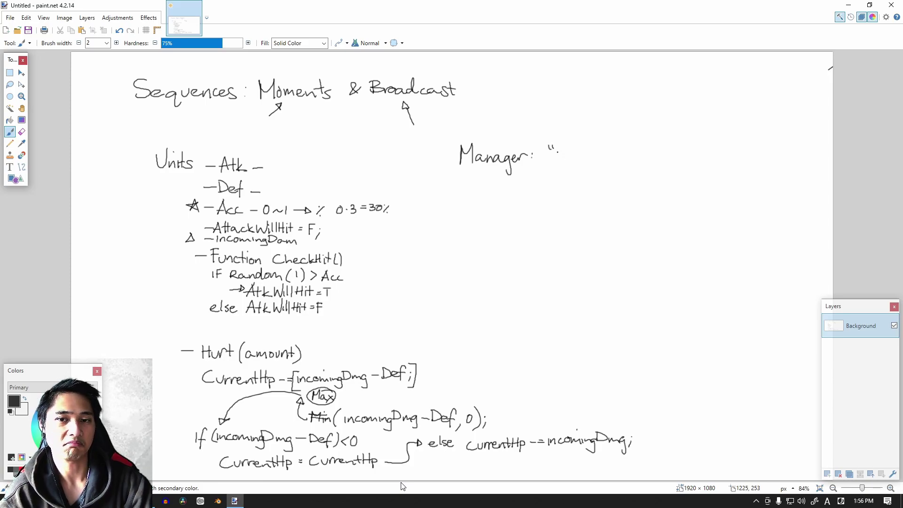
Step: Add '= "AttackFinished"' after Manager and draw an equals sign beneath it
mouse_move(554, 162)
mouse_down()
mouse_move(560, 148)
mouse_move(566, 161)
mouse_move(598, 149)
mouse_move(608, 160)
mouse_move(626, 159)
mouse_move(632, 143)
mouse_move(633, 160)
mouse_move(639, 150)
mouse_up()
click(625, 169)
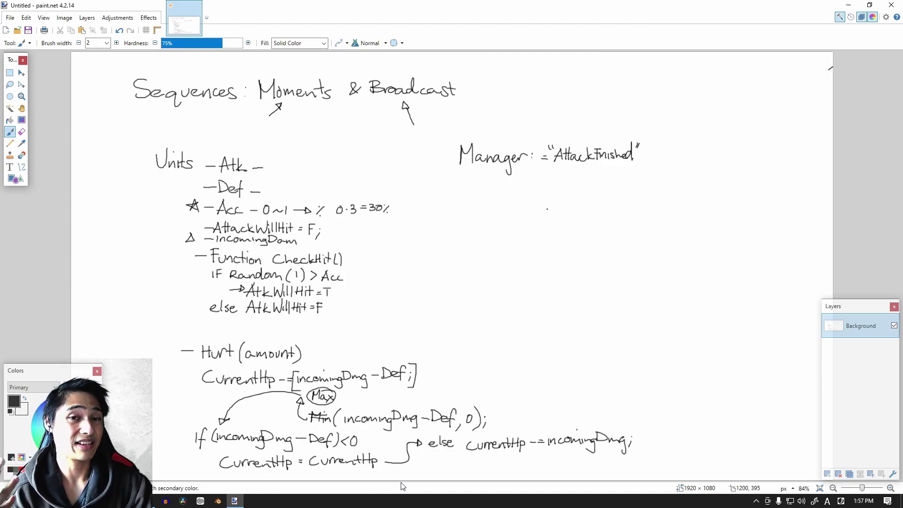
drag(543, 196, 551, 195)
click(540, 211)
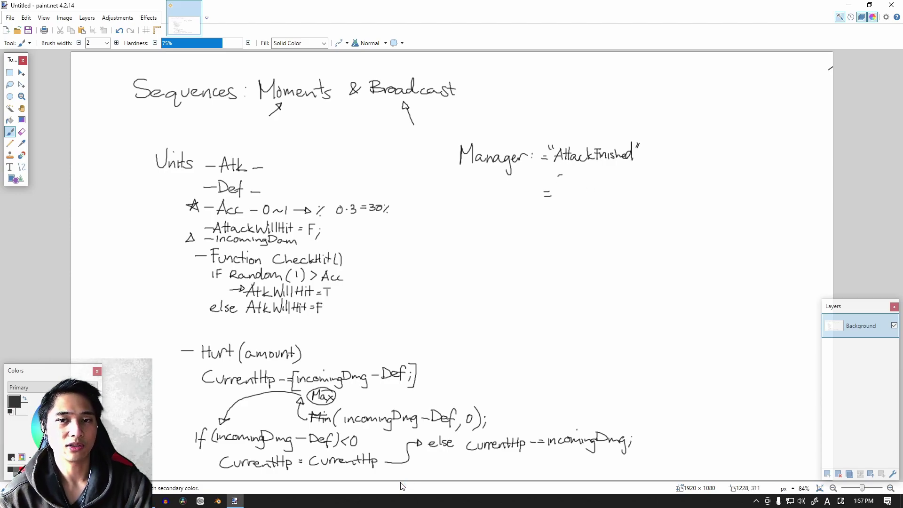
Step: Write 'global.selected' on the line under "AttackFinished"
mouse_move(556, 176)
mouse_down()
mouse_move(560, 189)
mouse_move(576, 174)
mouse_move(625, 177)
mouse_up()
click(609, 179)
mouse_move(627, 167)
mouse_down()
mouse_move(627, 178)
mouse_move(651, 178)
mouse_up()
mouse_move(656, 173)
mouse_down()
mouse_move(645, 174)
mouse_move(665, 177)
mouse_move(671, 165)
mouse_up()
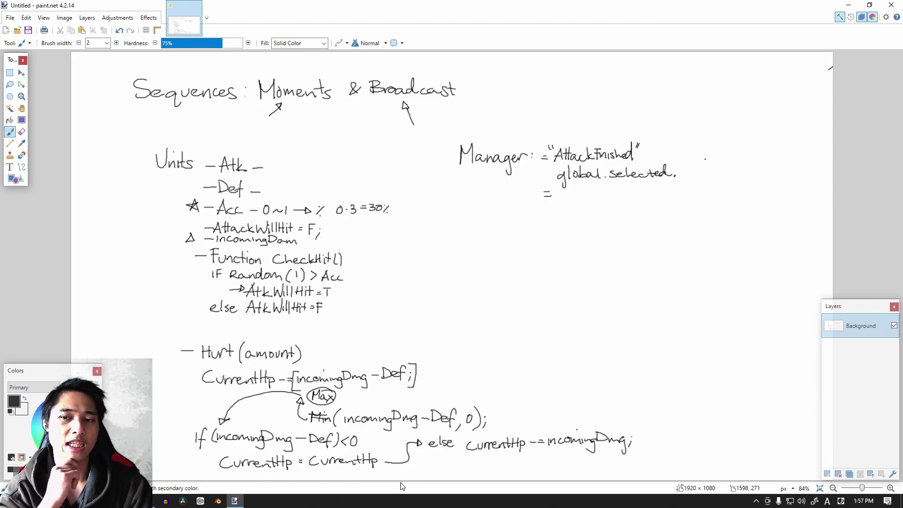
Step: Add the trailing dot after 'global.selected', undoing and redrawing it twice
click(691, 182)
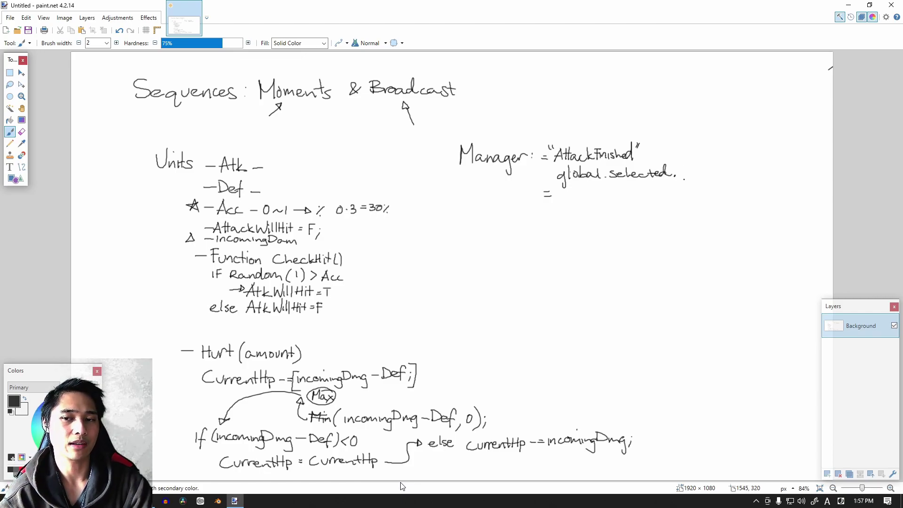
key(ctrl+z)
click(686, 179)
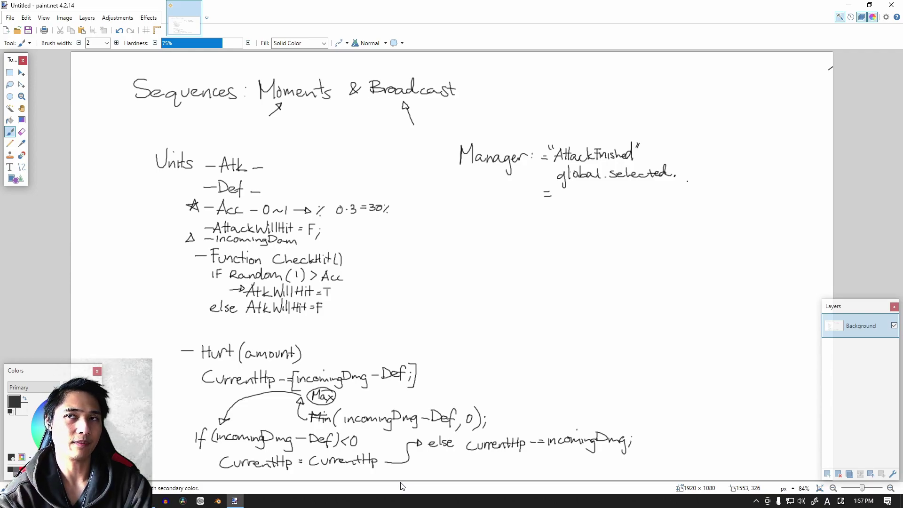
key(ctrl+z)
click(691, 186)
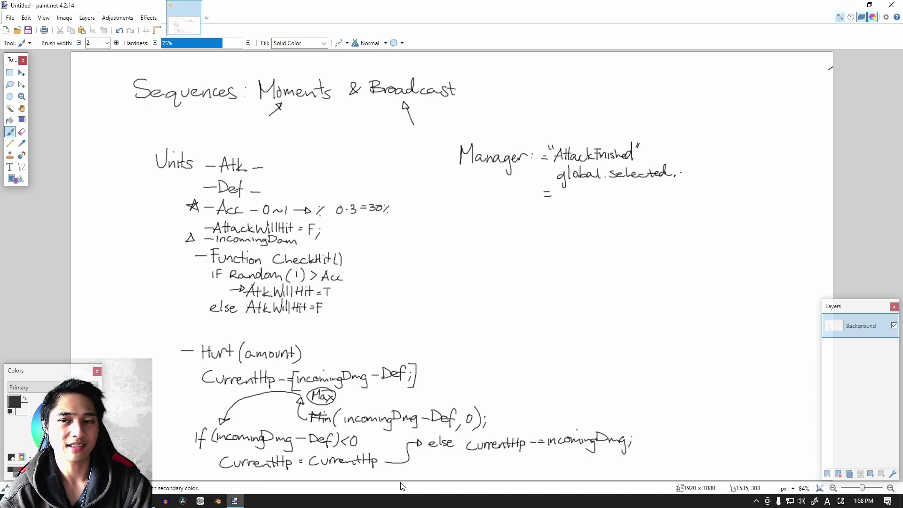
Step: Complete the line with 'turnfinished=true' and start writing 'Wait phase' below it
mouse_move(681, 168)
mouse_down()
mouse_move(680, 178)
mouse_move(701, 170)
mouse_move(702, 186)
mouse_move(710, 171)
mouse_move(785, 177)
mouse_up()
click(752, 175)
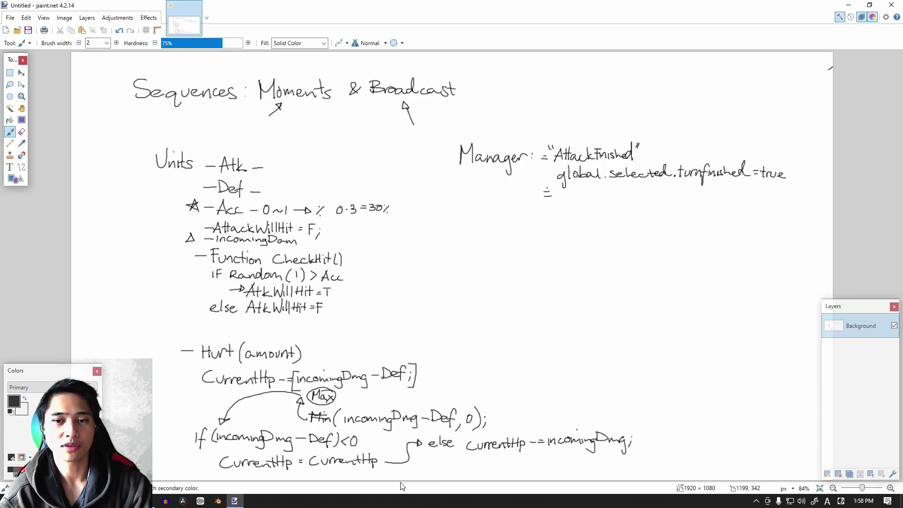
mouse_move(559, 198)
mouse_down()
mouse_move(585, 188)
mouse_move(598, 205)
mouse_move(598, 196)
mouse_move(628, 194)
mouse_move(568, 235)
mouse_move(563, 227)
mouse_up()
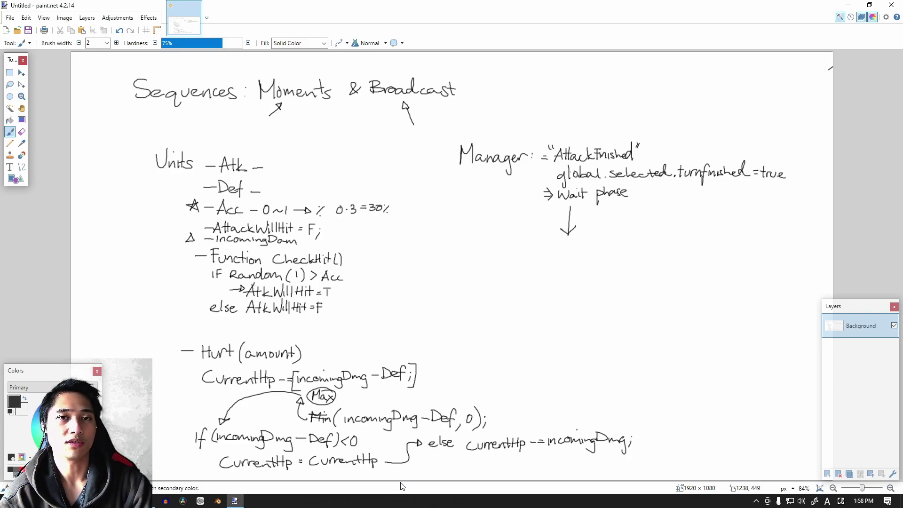